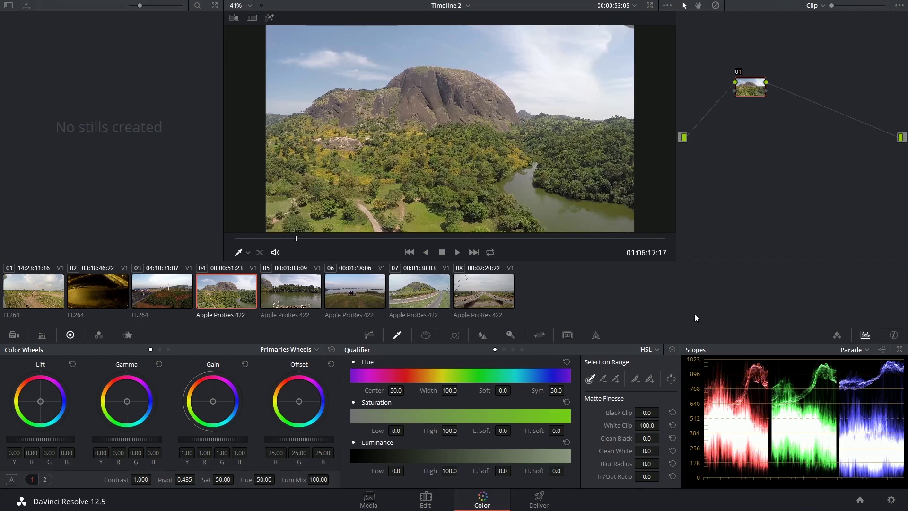
Change the qualifier mode from HSL to 3D.
click(657, 350)
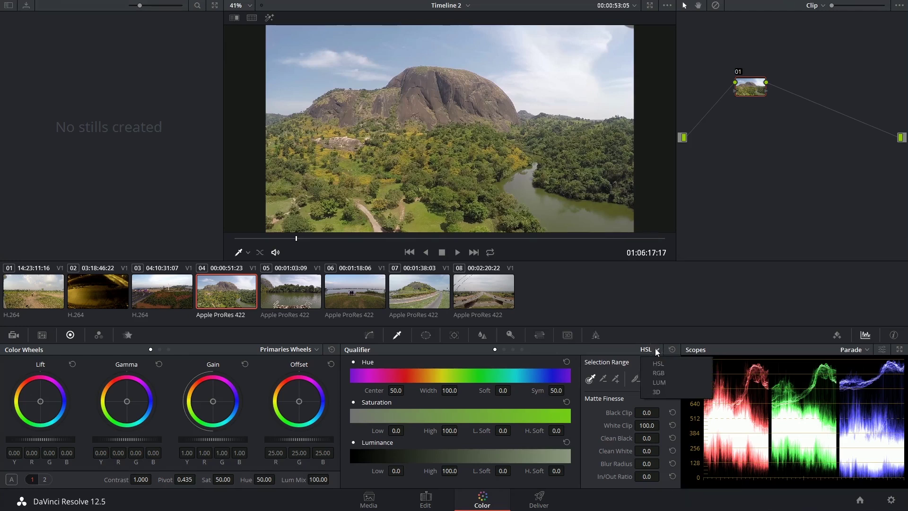
click(659, 392)
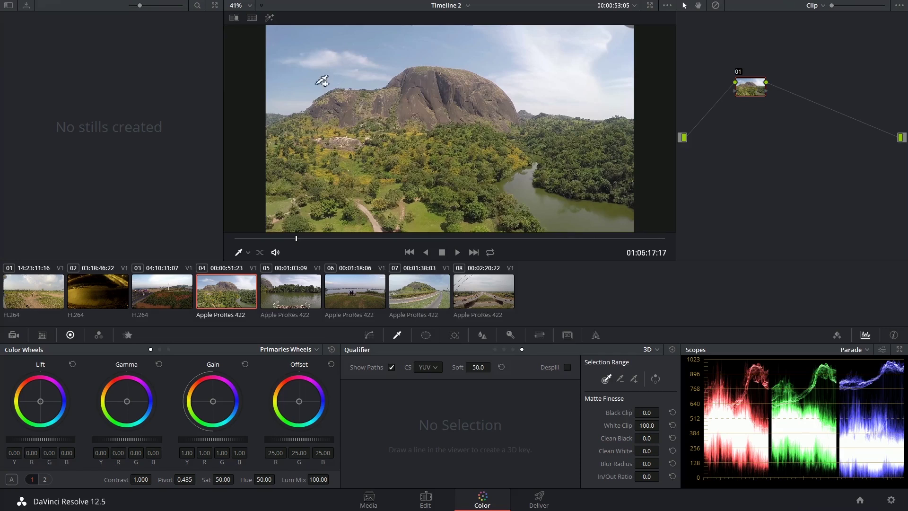
Drag a 3D qualifier stroke across the sky, sampling R 197 G 208 B 226.
mouse_move(293, 68)
mouse_down()
mouse_move(352, 54)
mouse_move(429, 47)
mouse_move(469, 52)
mouse_move(531, 89)
mouse_move(580, 96)
mouse_move(606, 84)
mouse_move(610, 65)
mouse_move(564, 46)
mouse_move(539, 61)
mouse_move(563, 60)
mouse_up()
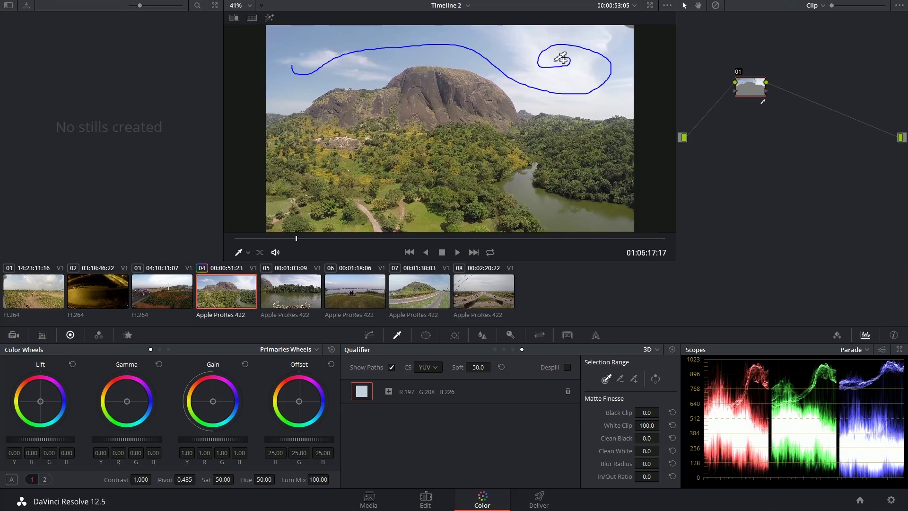
Undo the sky stroke on node 01 and add serial node 02 after it.
key(ctrl+z)
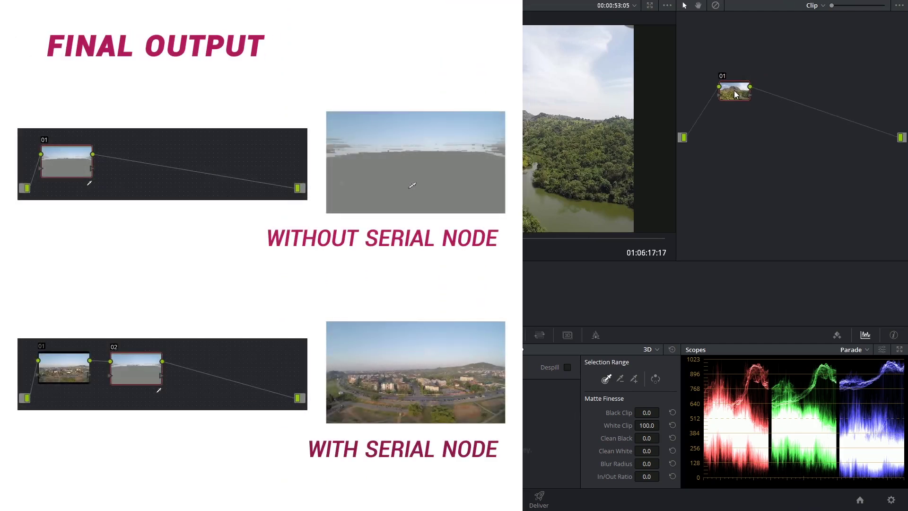
drag(735, 92, 743, 94)
key(alt+s)
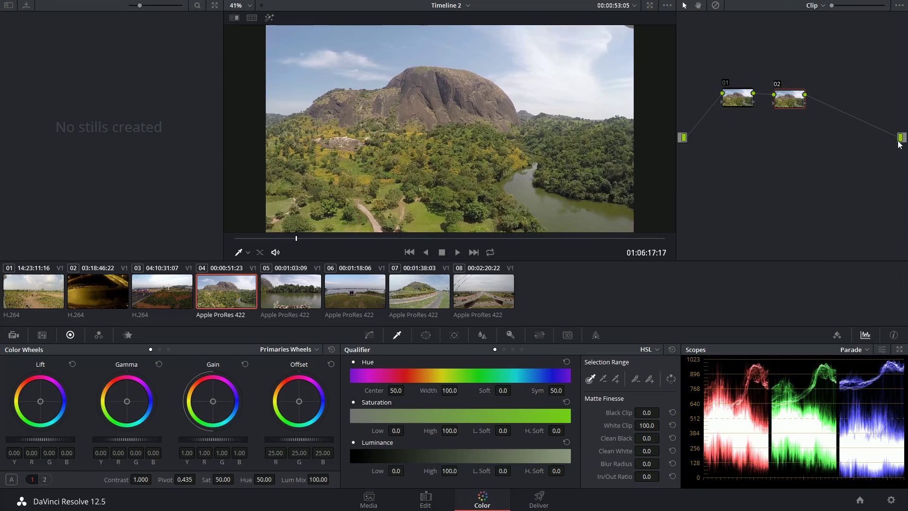
Set node 02's qualifier to 3D and stroke the sky, sampling R 196 G 206 B 225.
click(646, 351)
click(659, 393)
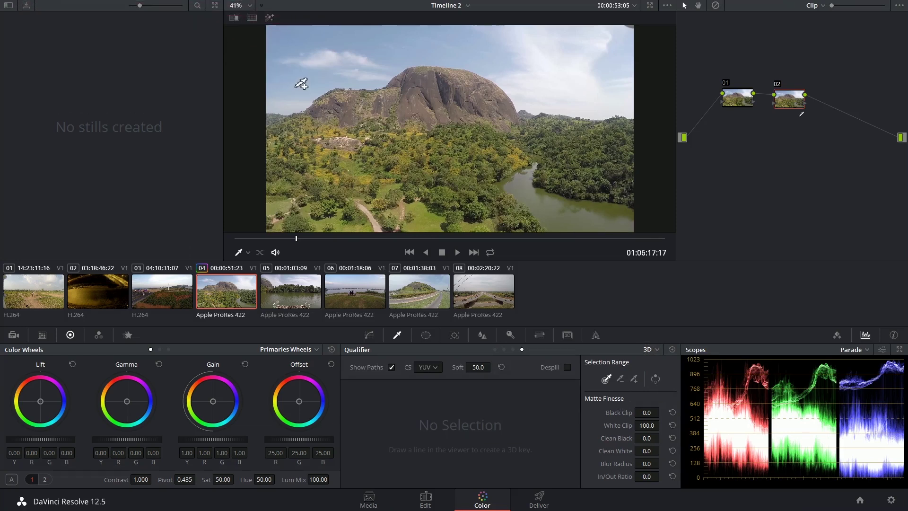
mouse_move(292, 91)
mouse_down()
mouse_move(326, 39)
mouse_move(378, 61)
mouse_move(428, 39)
mouse_move(497, 39)
mouse_move(534, 92)
mouse_move(601, 100)
mouse_move(620, 54)
mouse_move(591, 42)
mouse_move(561, 57)
mouse_move(557, 76)
mouse_move(589, 83)
mouse_move(603, 69)
mouse_move(578, 70)
mouse_up()
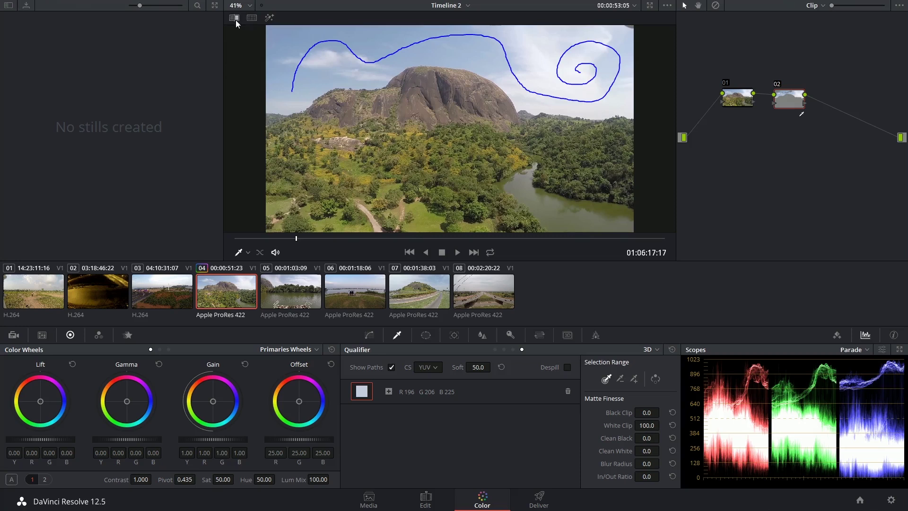
Turn on Highlight and add four more sky samples to fill the key's gaps.
click(269, 18)
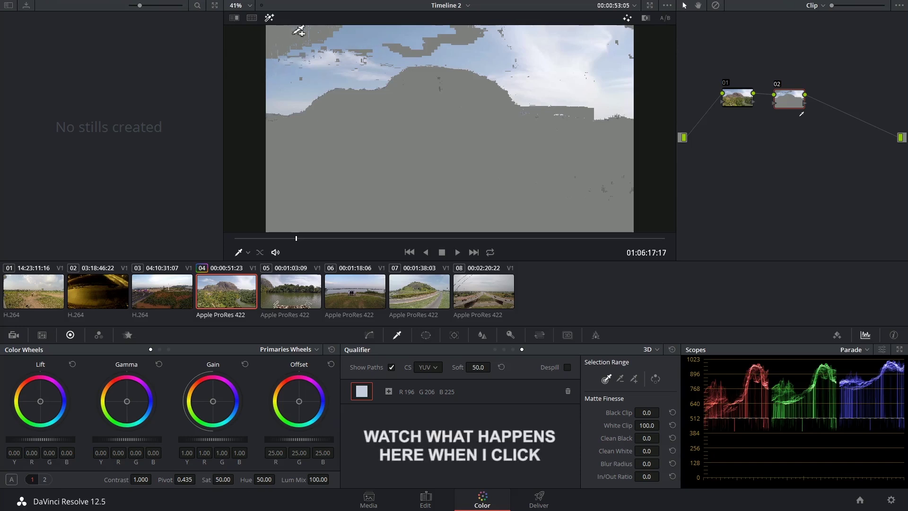
click(466, 32)
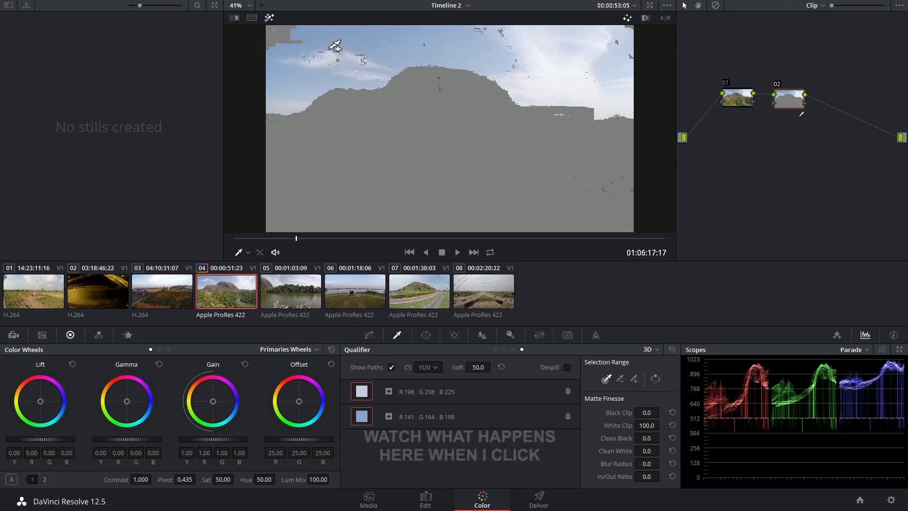
click(384, 62)
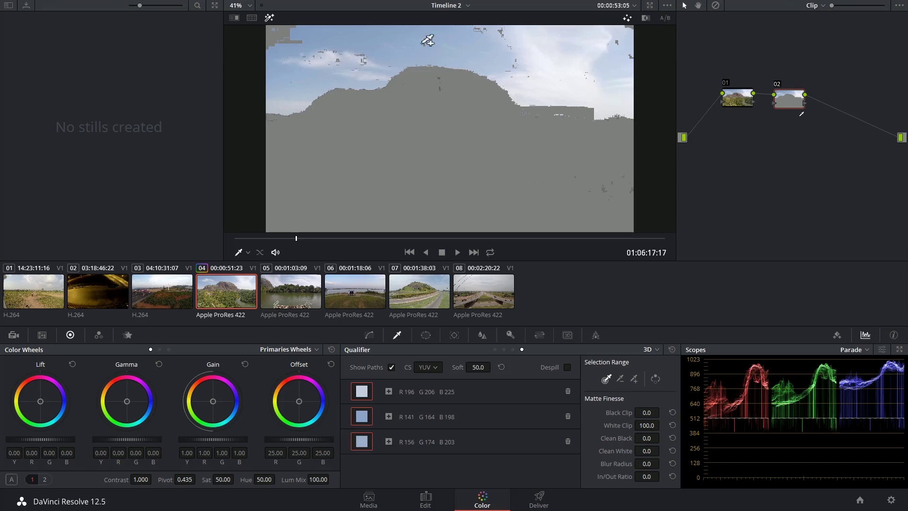
click(385, 64)
click(290, 34)
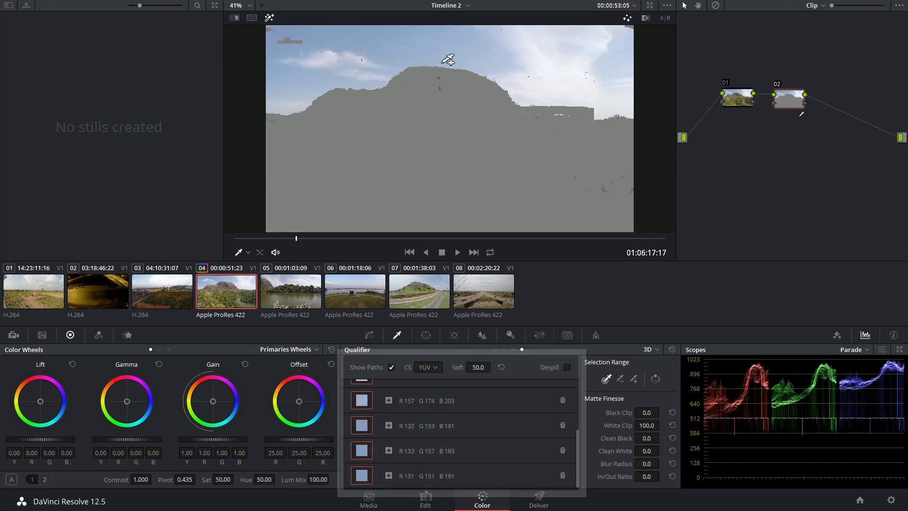
Delete the R 141 G 164 B 198 sample from the qualifier's sample list.
scroll(473, 425, up, 5)
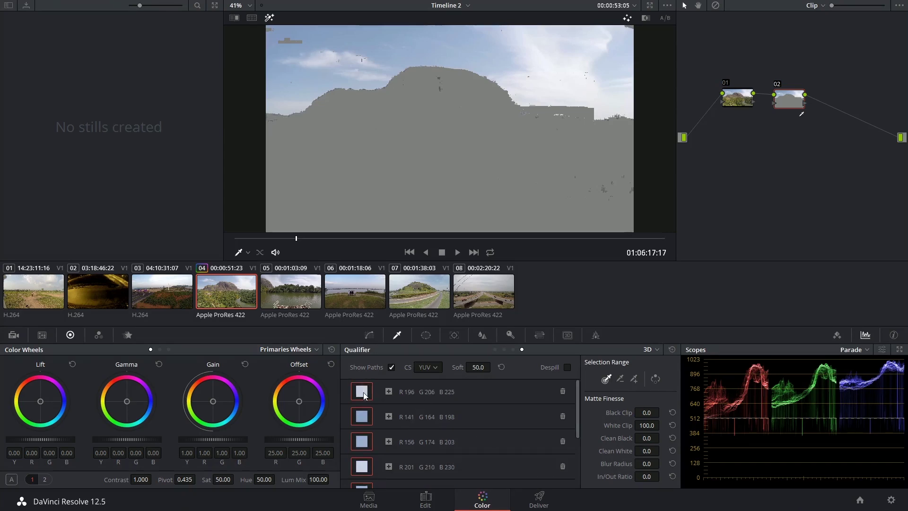
click(360, 418)
click(563, 417)
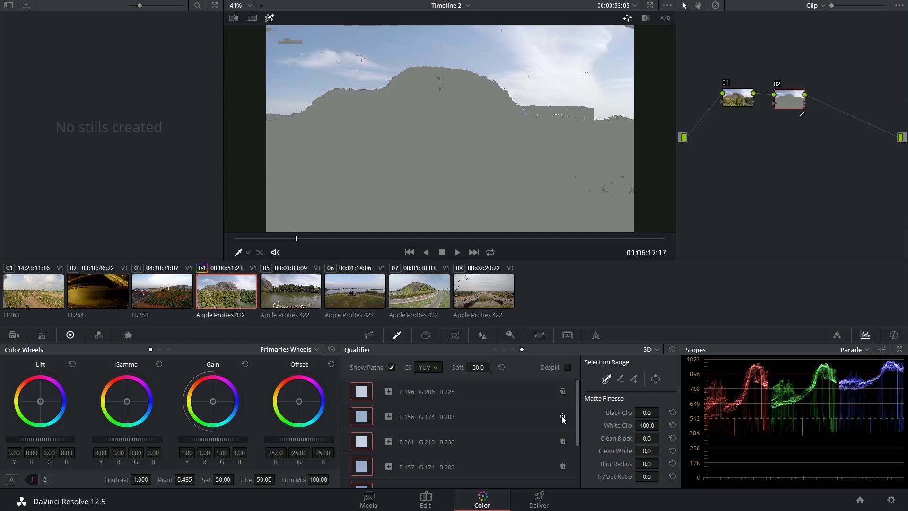
Turn off Highlight, toggle the stroke paths, and keep YUV as the key's colour space.
click(270, 17)
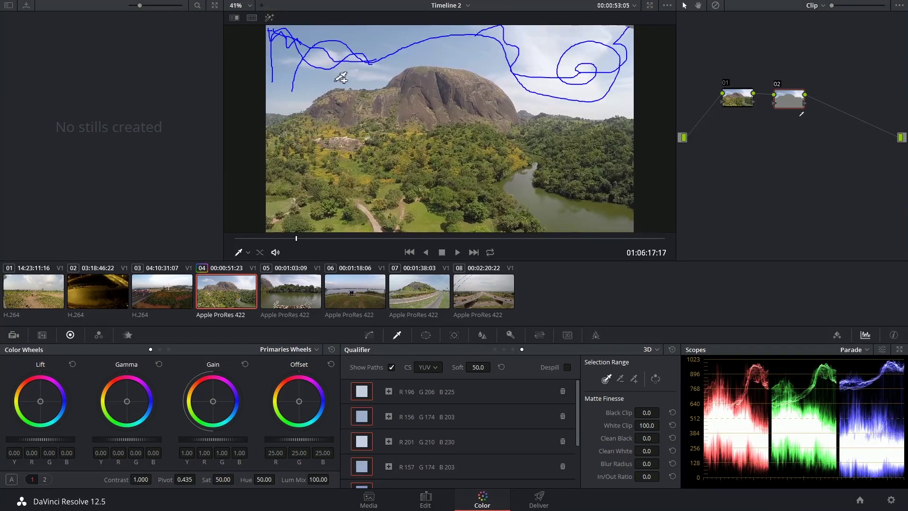
click(392, 367)
click(391, 367)
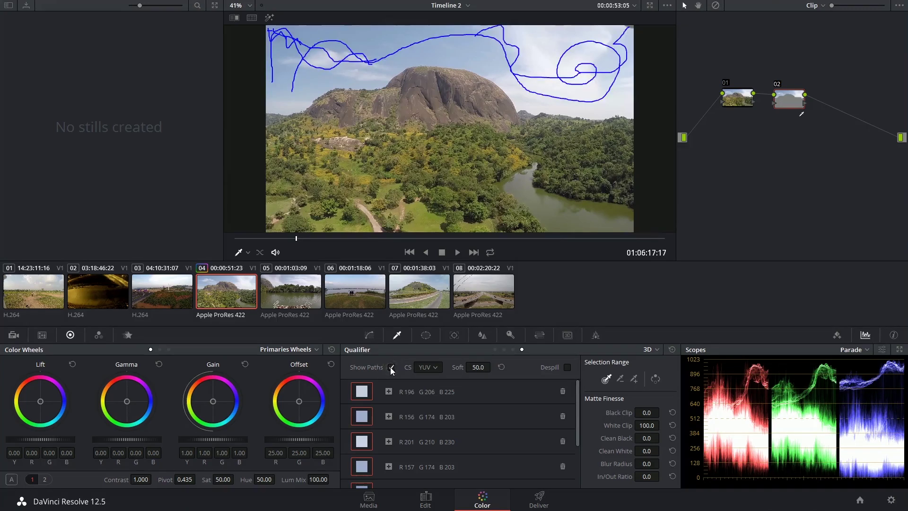
click(437, 366)
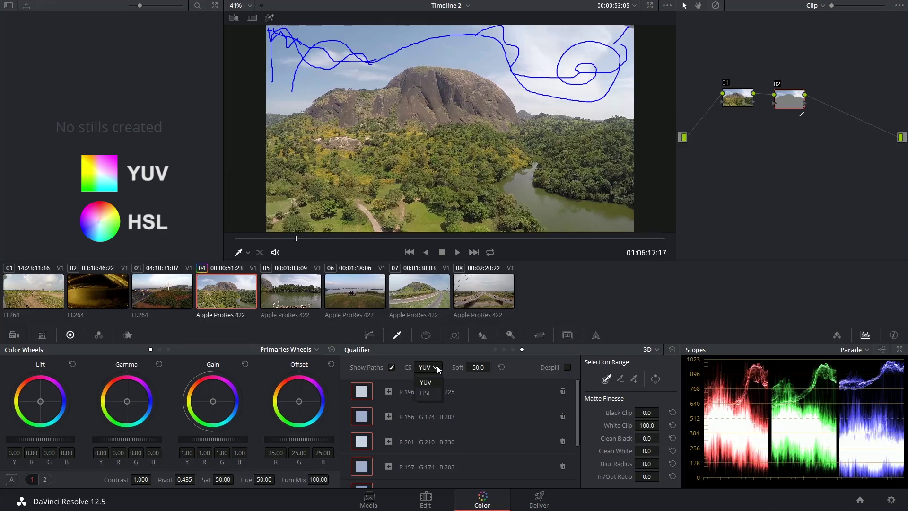
click(439, 366)
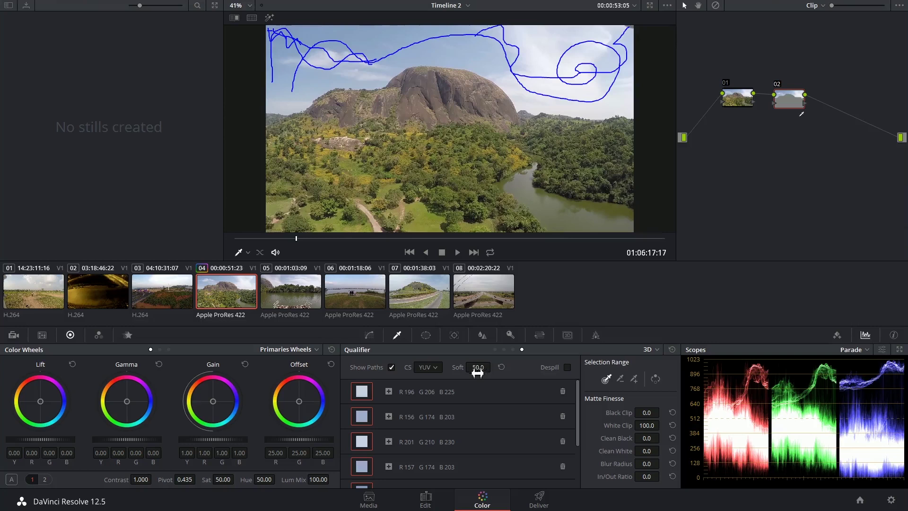
Preview the matte with Highlight on and reset the qualifier softness to 50.
click(270, 18)
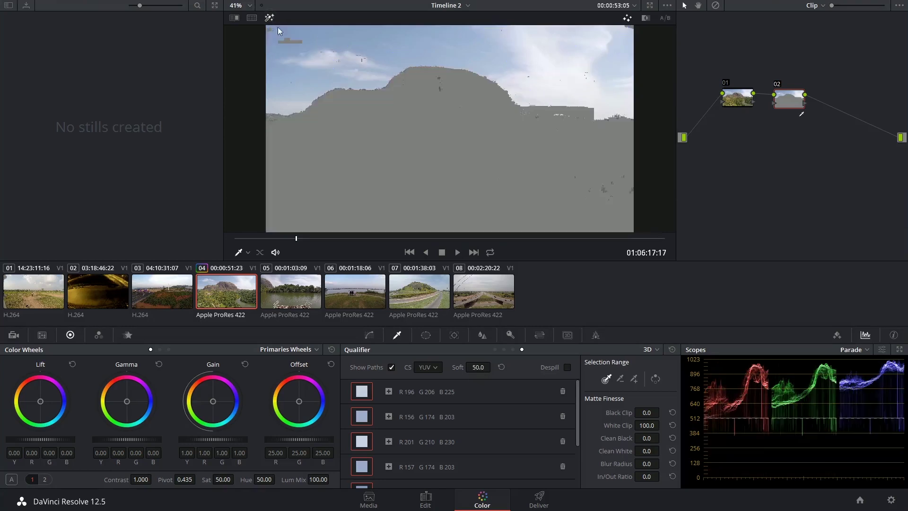
mouse_move(479, 367)
mouse_down()
mouse_move(468, 368)
mouse_move(478, 368)
mouse_up()
click(500, 367)
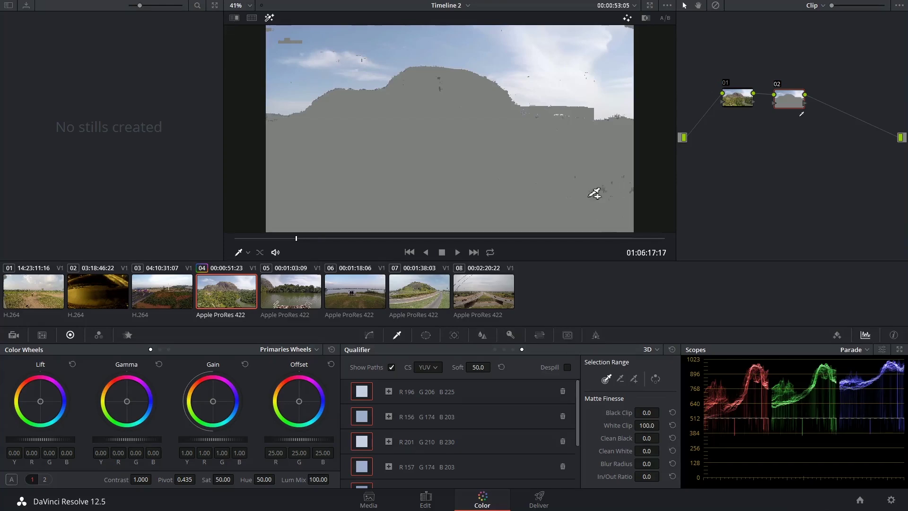
Subtract the dark lower-right ground colour (R 54 G 56 B 43) from the key, then turn off Highlight.
key(alt)
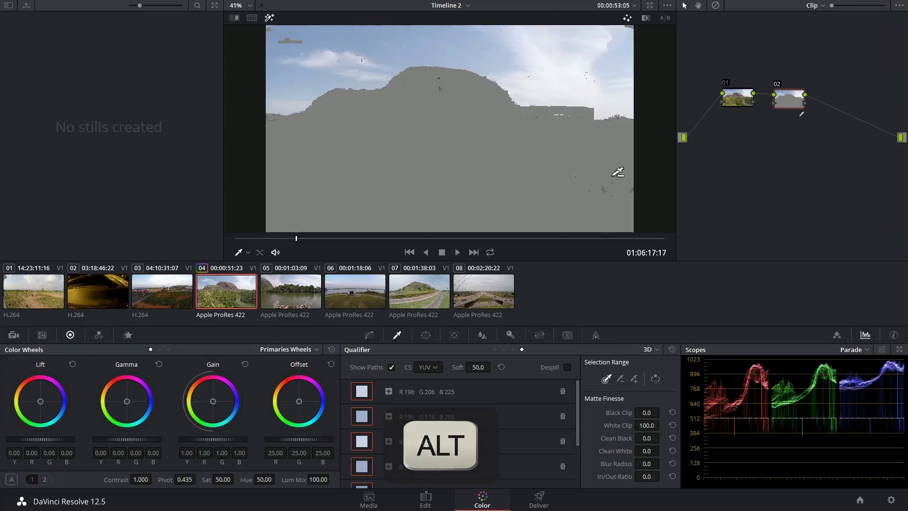
alt+click(634, 198)
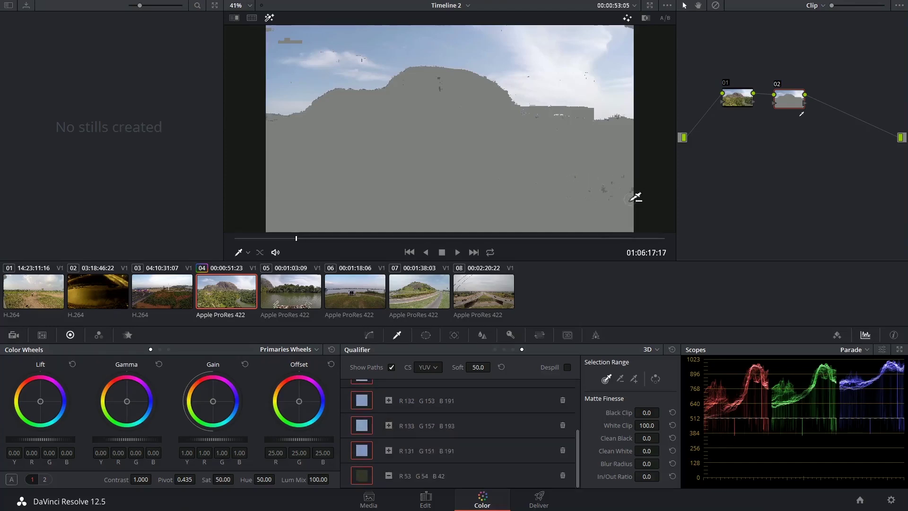
click(269, 18)
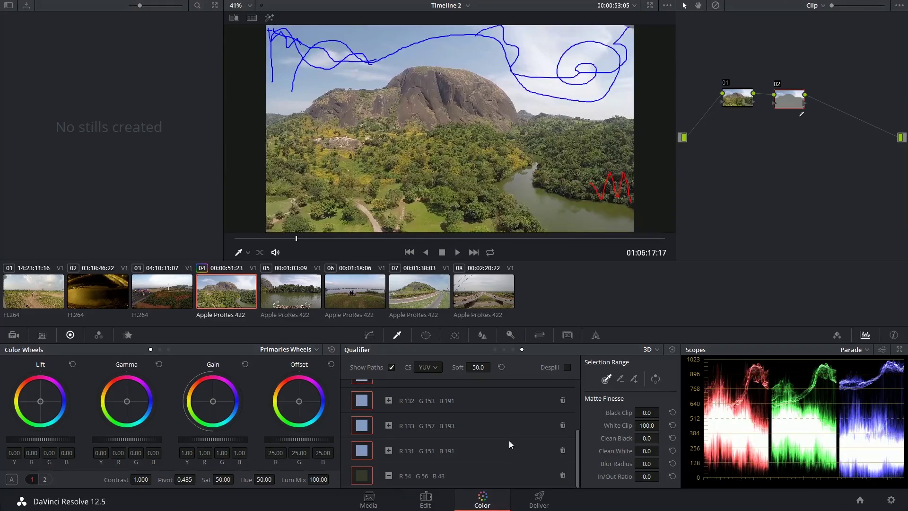
With Highlight on, set Black Clip 19.4, White Clip 91.0, Clean Black 8.2 and Clean White 13.9.
click(269, 18)
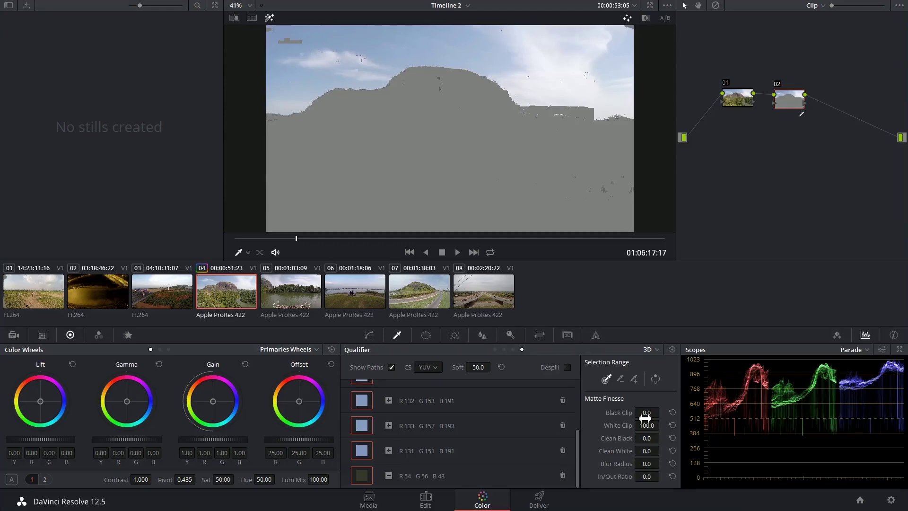
drag(646, 412, 662, 450)
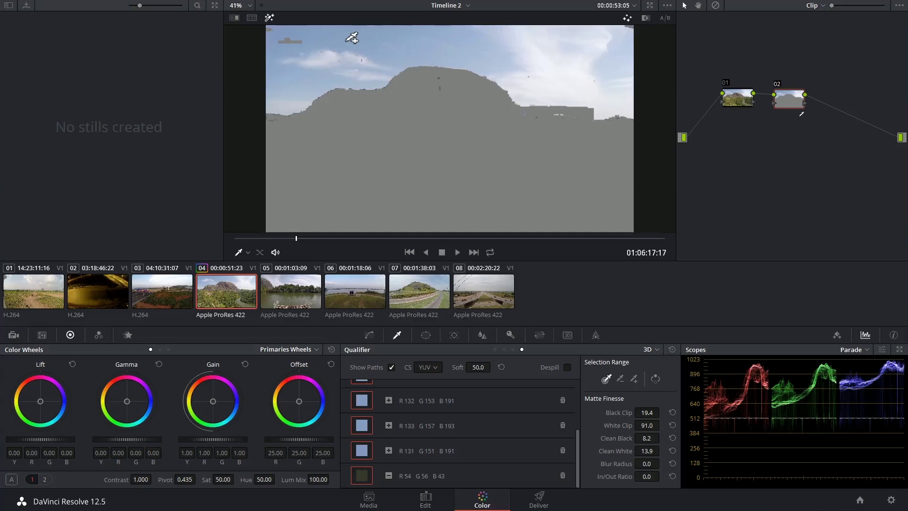
Set matte Blur Radius 17.8 and In/Out Ratio -40.9, then bypass node 02 to compare.
click(425, 335)
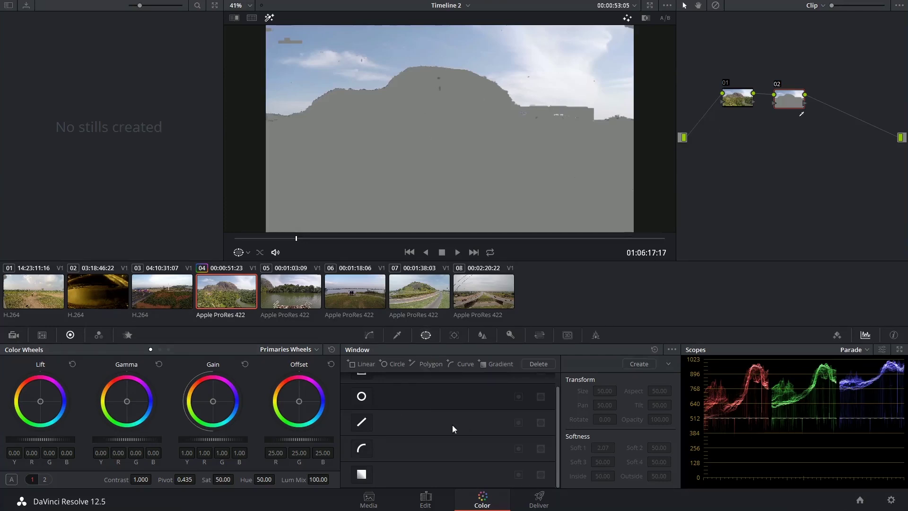
scroll(453, 424, up, 1)
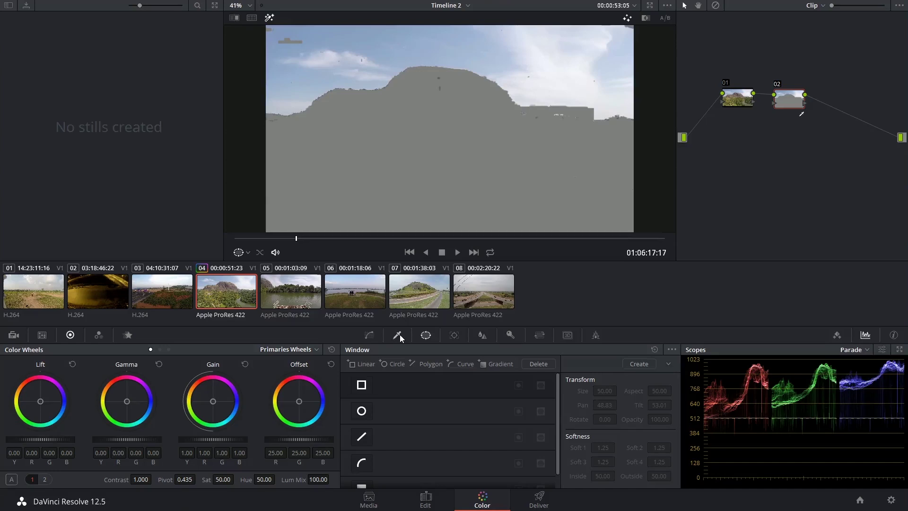
click(399, 334)
drag(778, 85, 774, 86)
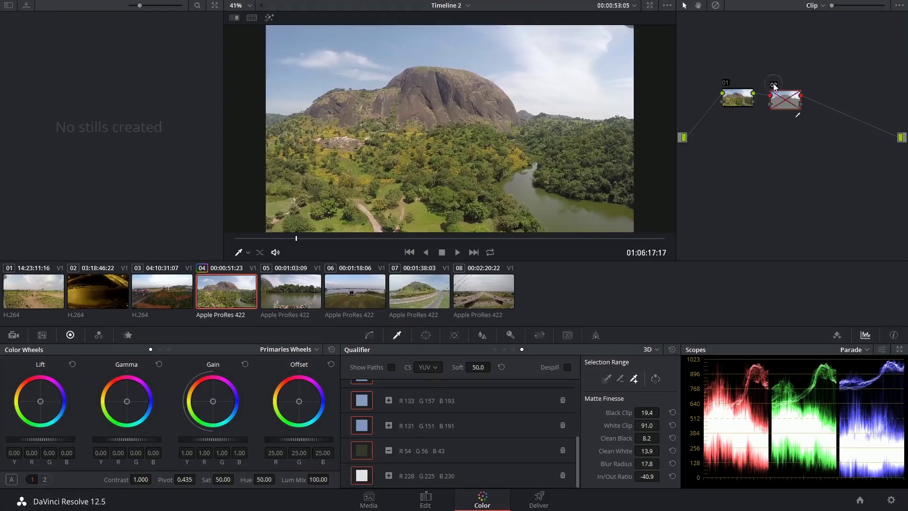
key(ctrl+d)
key(ctrl+d)
Raise node 02's saturation to 96, lift its blue curve, and toggle the node to compare.
click(370, 335)
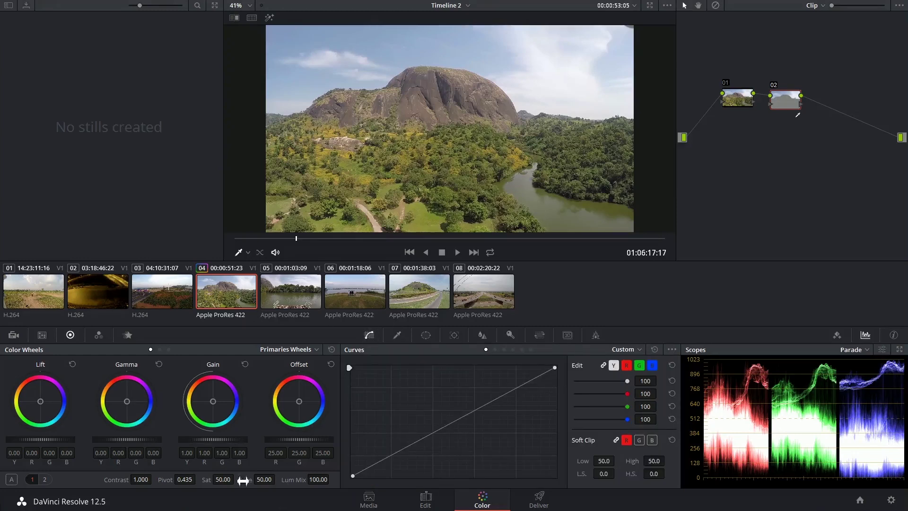
drag(226, 482, 236, 478)
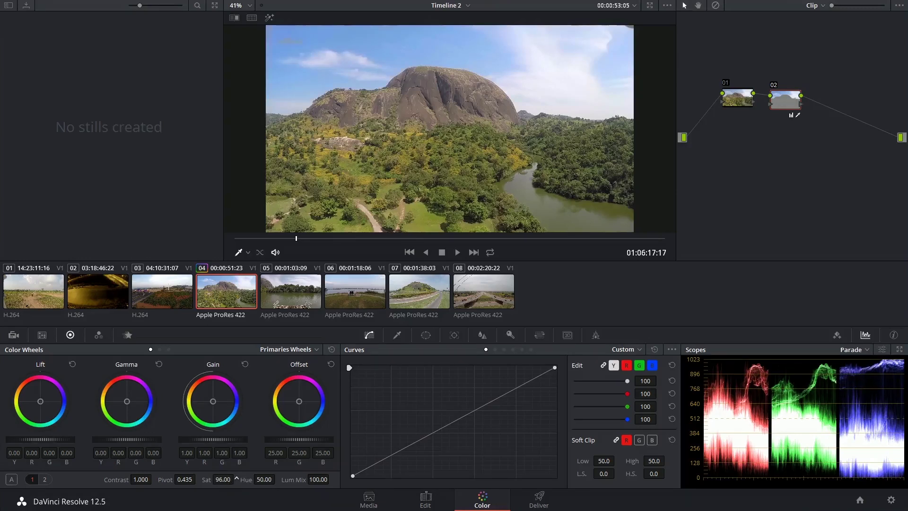
click(773, 86)
click(652, 365)
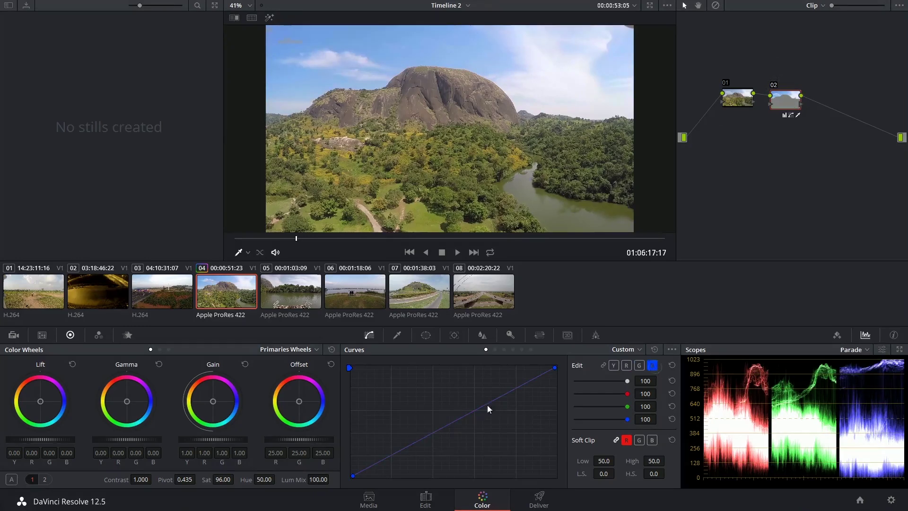
mouse_move(453, 422)
mouse_down()
mouse_move(442, 407)
mouse_move(449, 411)
mouse_up()
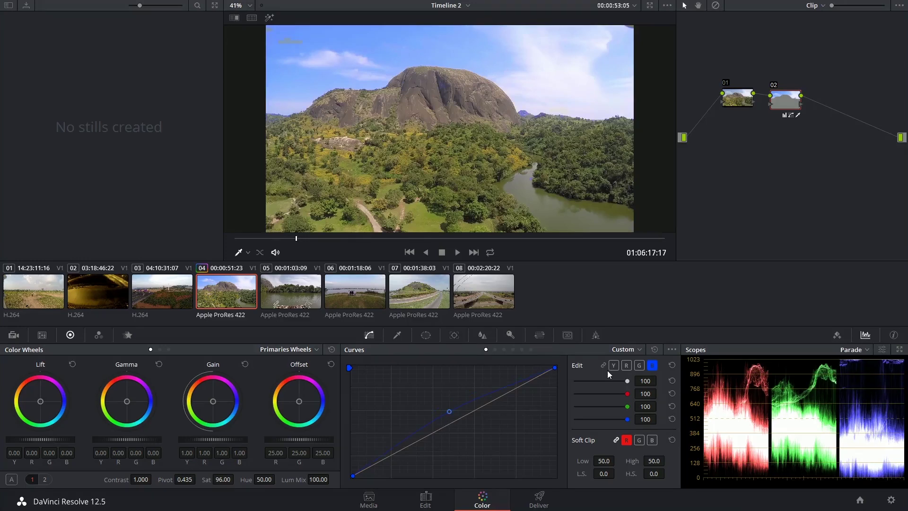
click(774, 85)
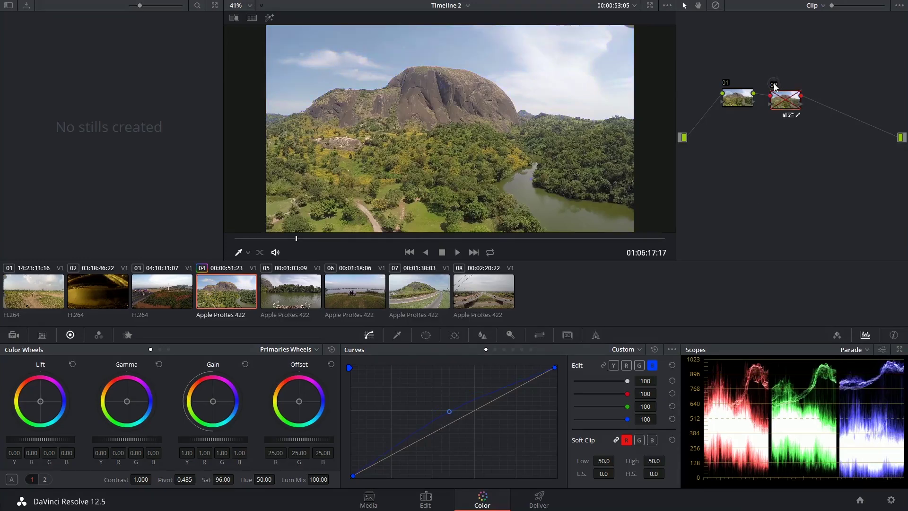
click(774, 85)
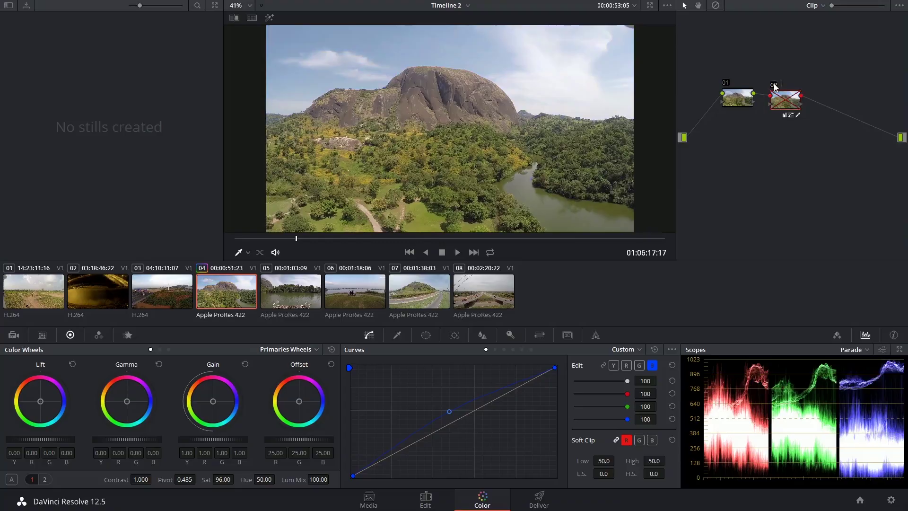